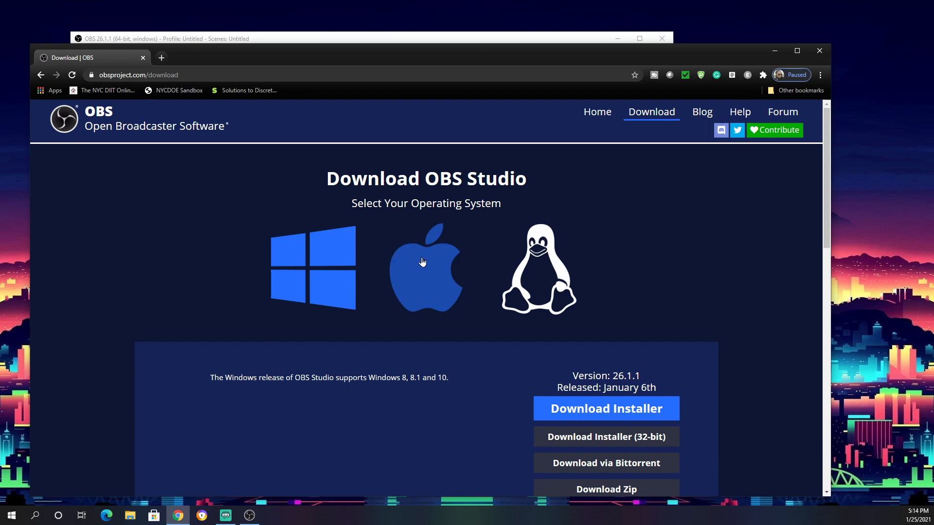
- View the macOS and Linux download options on the OBS Studio download page
click(419, 292)
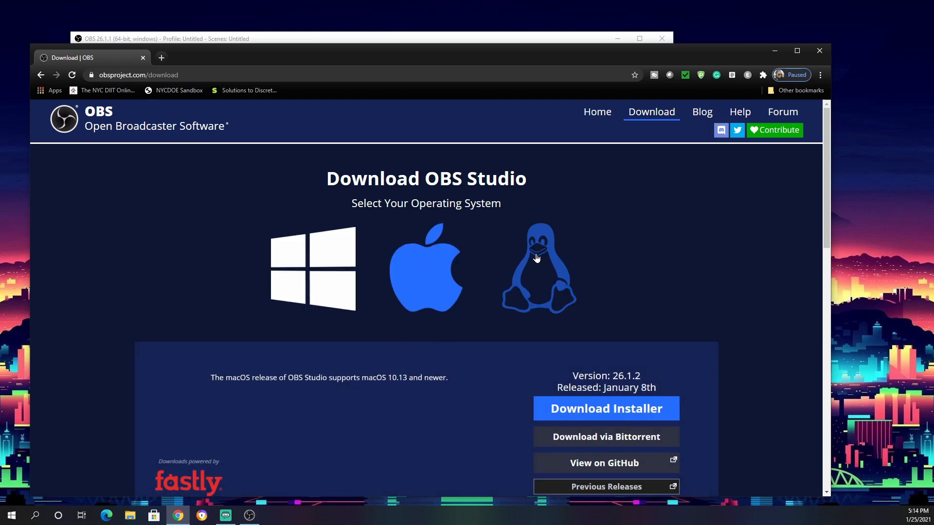
click(520, 282)
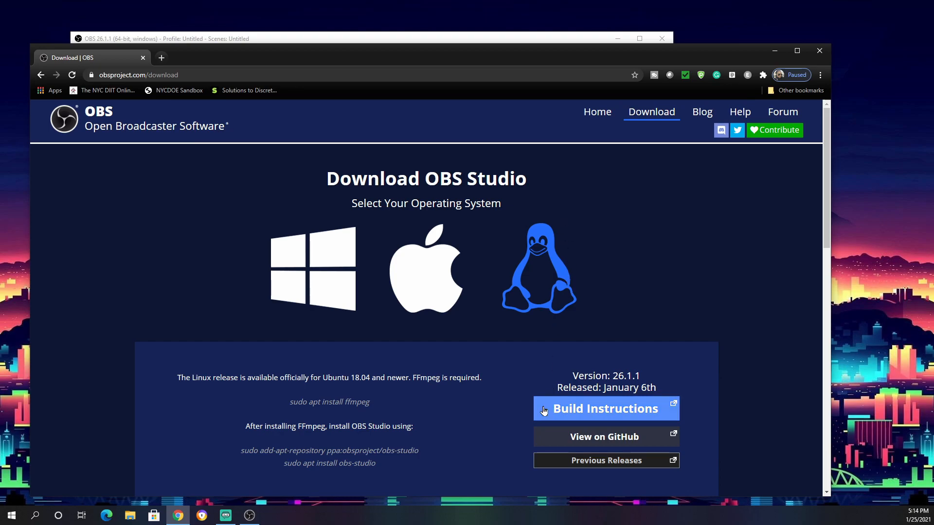
click(438, 301)
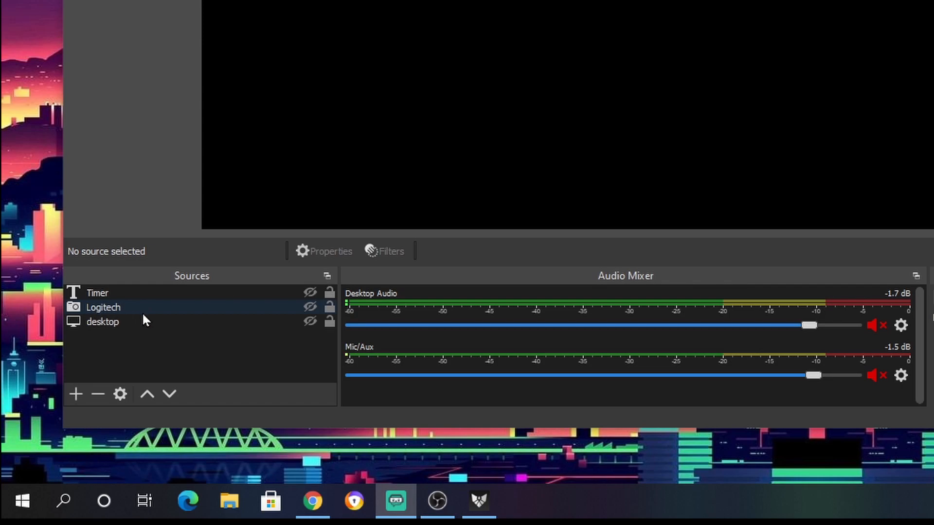
- Switch to OBS and add a new Game Capture source, keeping its default name and visibility
click(74, 397)
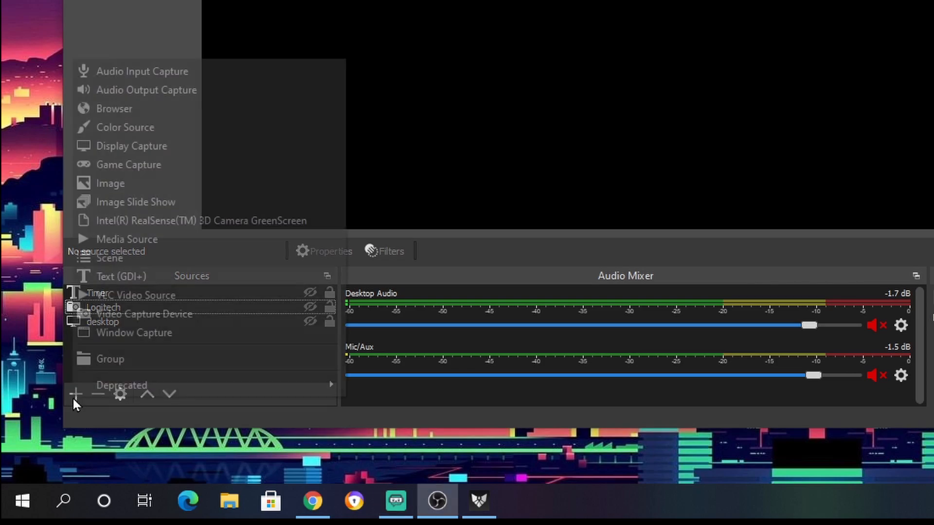
click(129, 171)
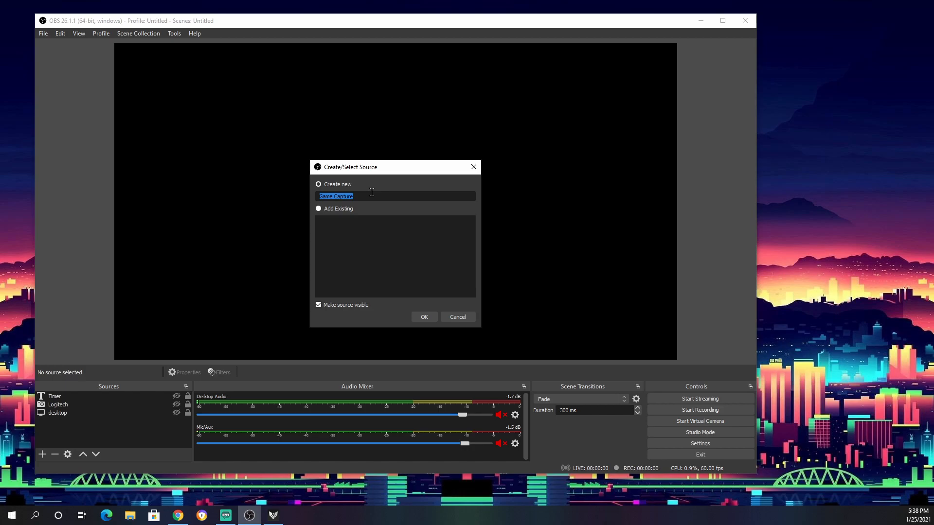
click(421, 318)
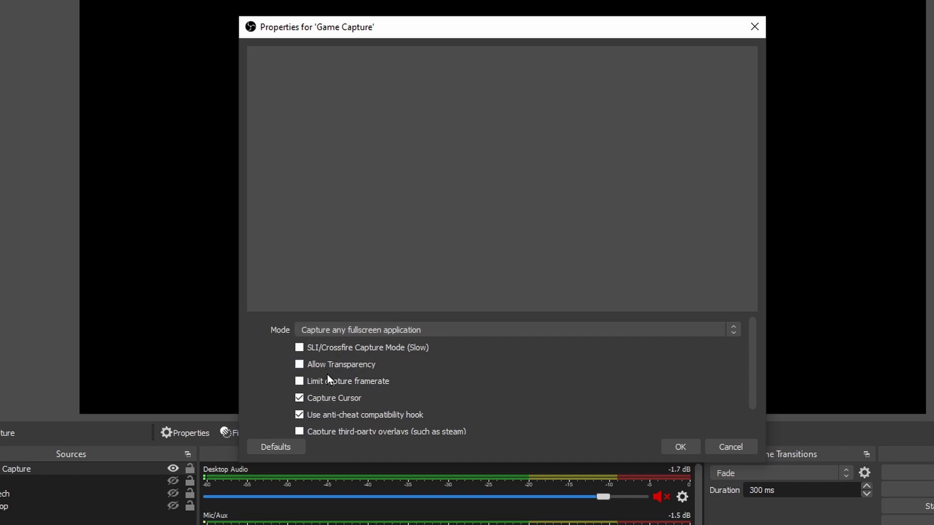
- Set the game capture mode to Capture specific window and target [RogueCompany.exe]: Rogue Company
scroll(340, 369, down, 1)
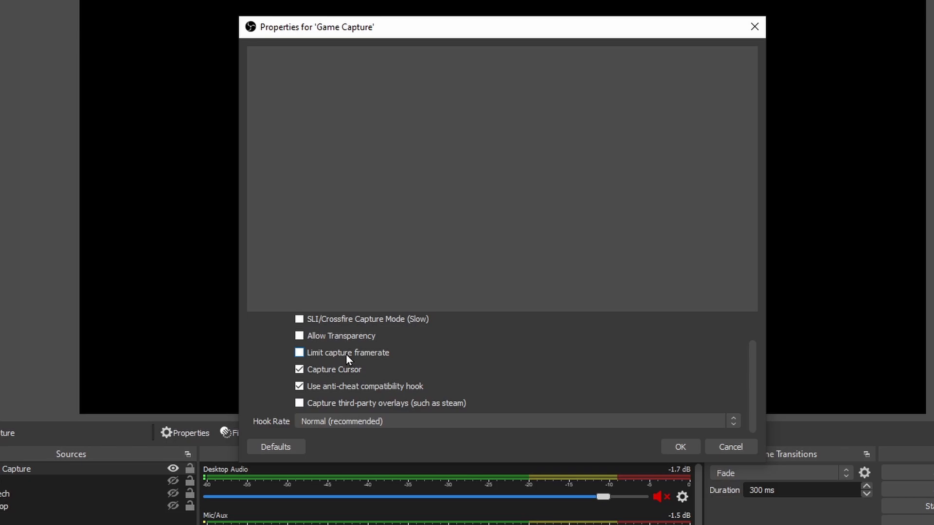
scroll(316, 334, up, 1)
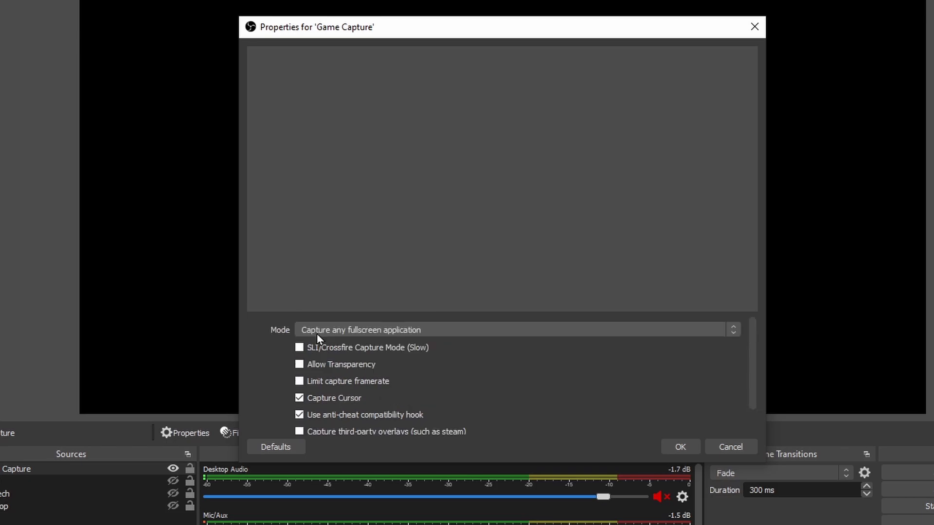
click(321, 331)
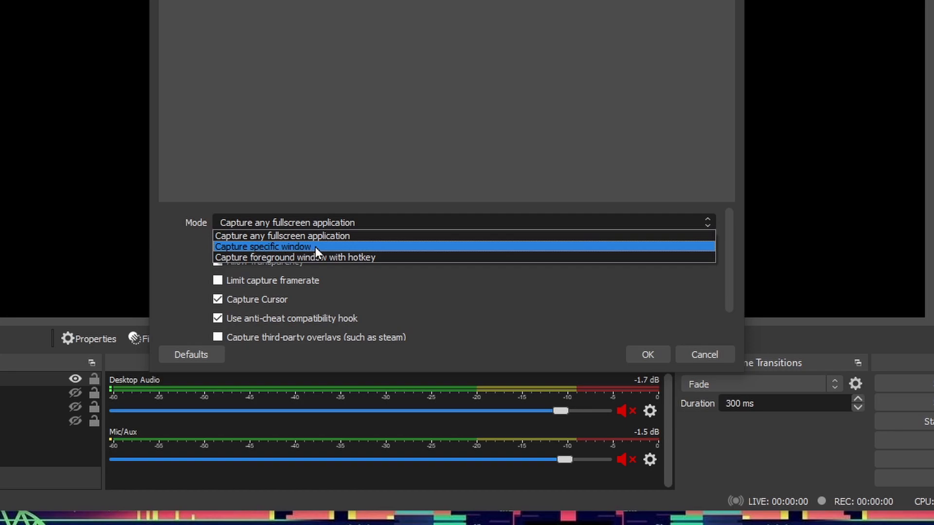
click(316, 247)
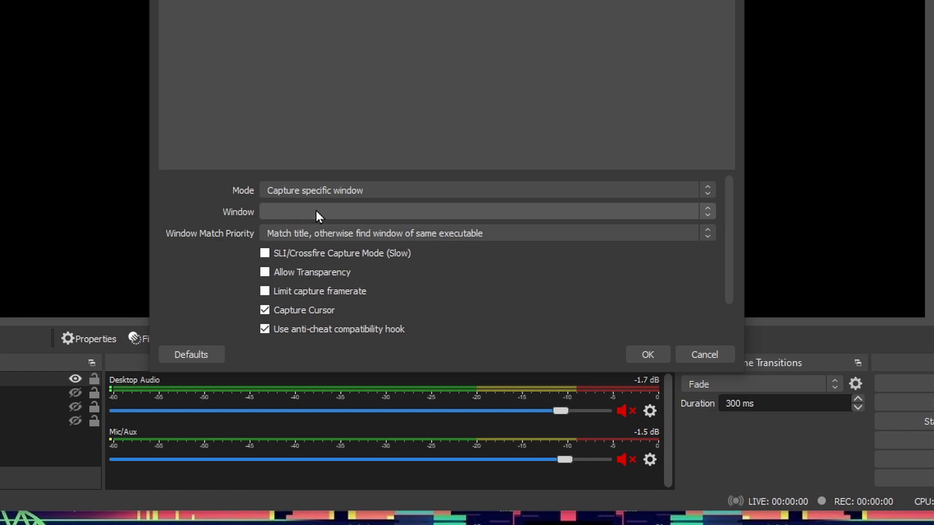
click(281, 215)
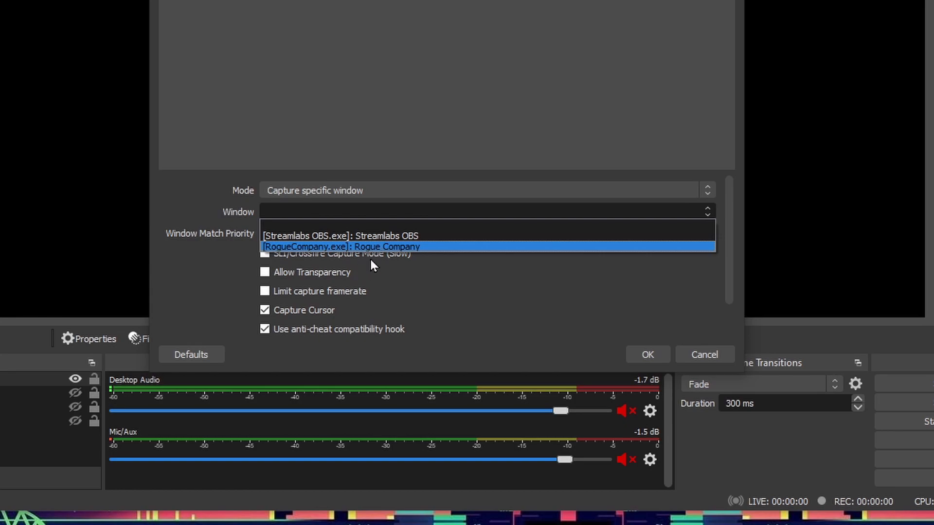
click(387, 247)
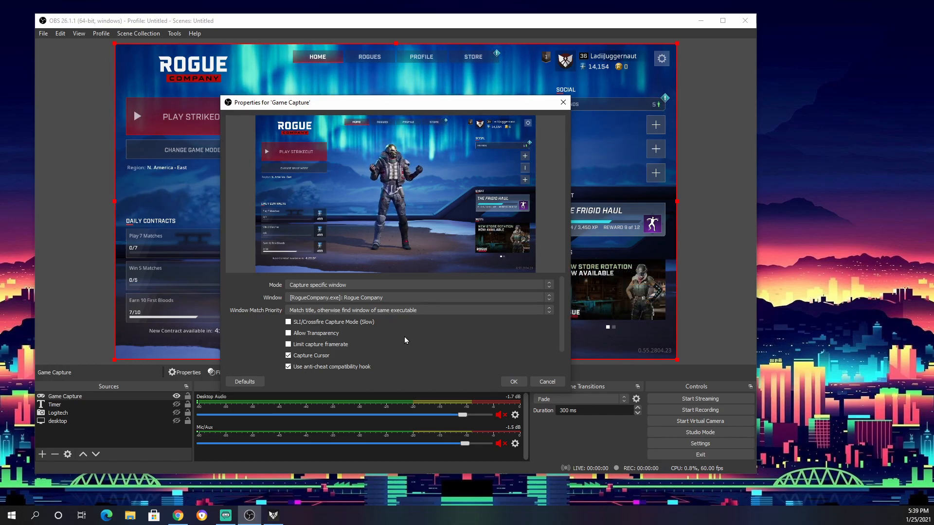
click(513, 382)
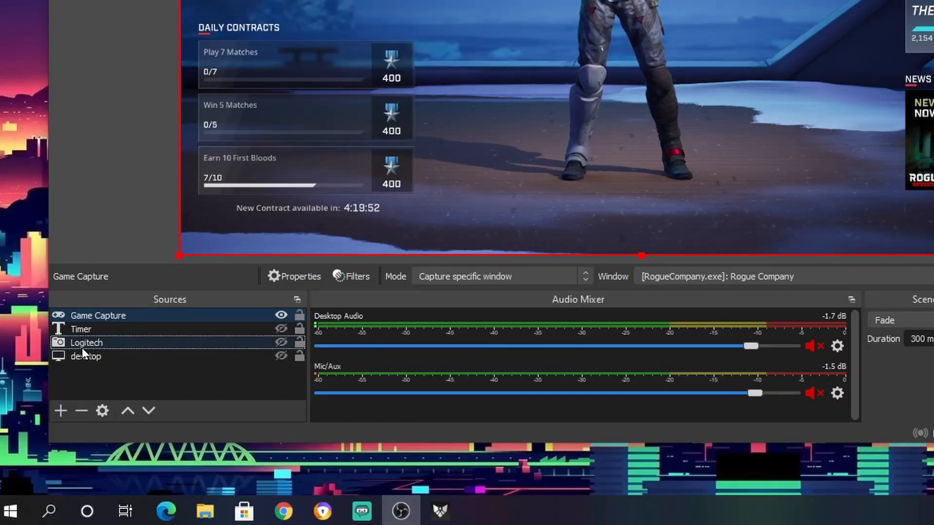
- Add a new Video Capture Device source, pick HD Pro Webcam C920 as the device, and close its properties
click(59, 413)
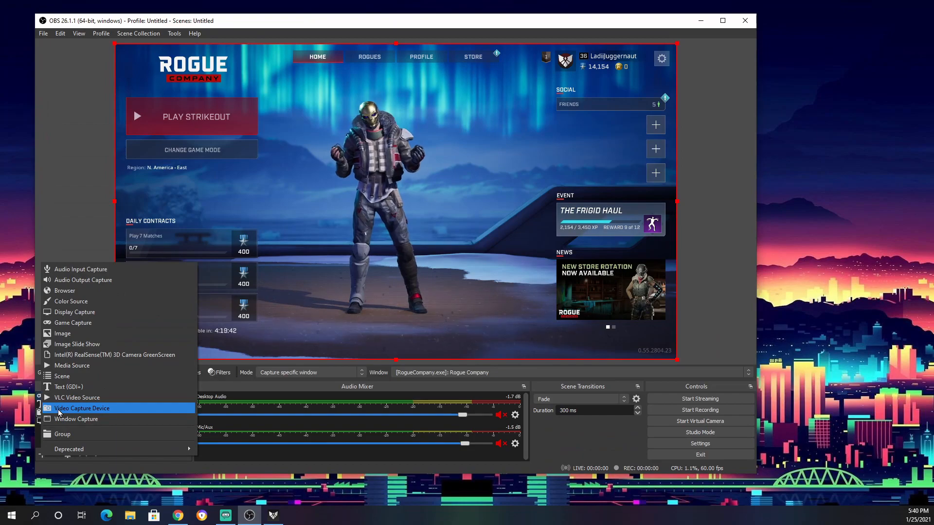
click(86, 338)
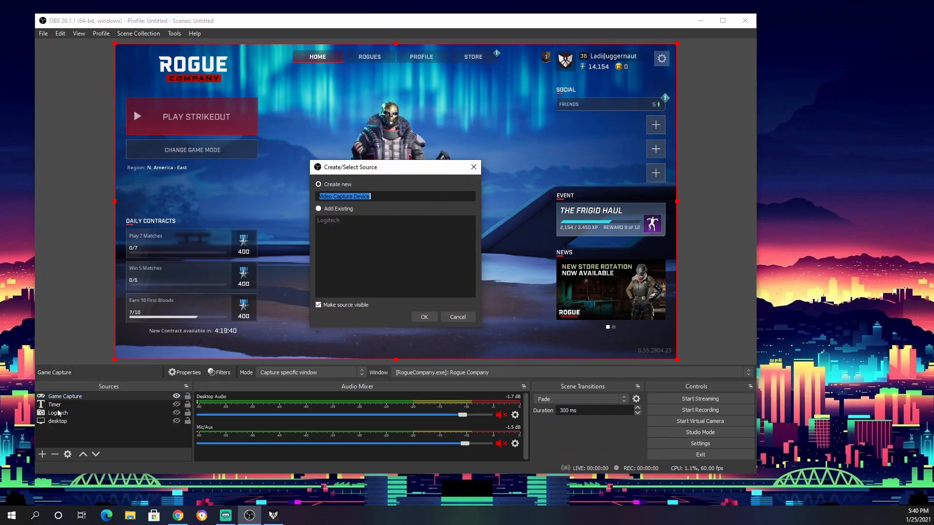
click(425, 317)
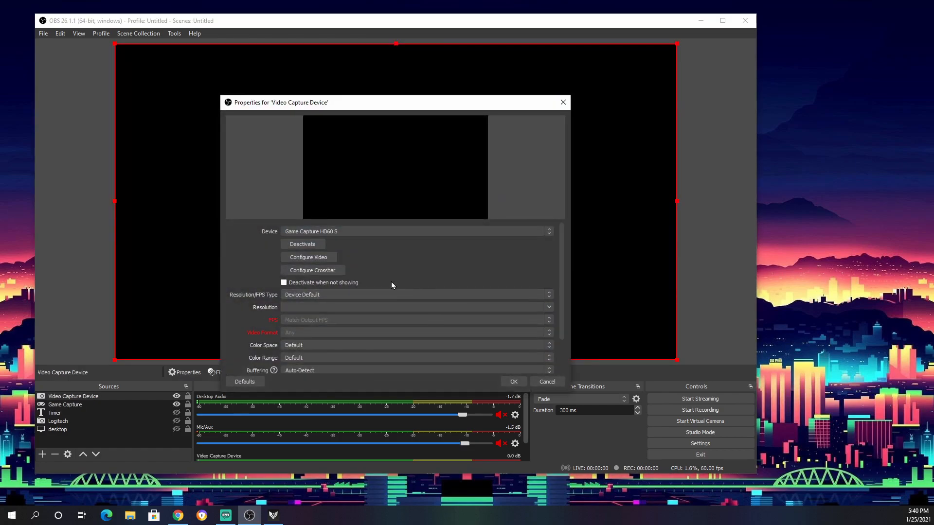
click(351, 234)
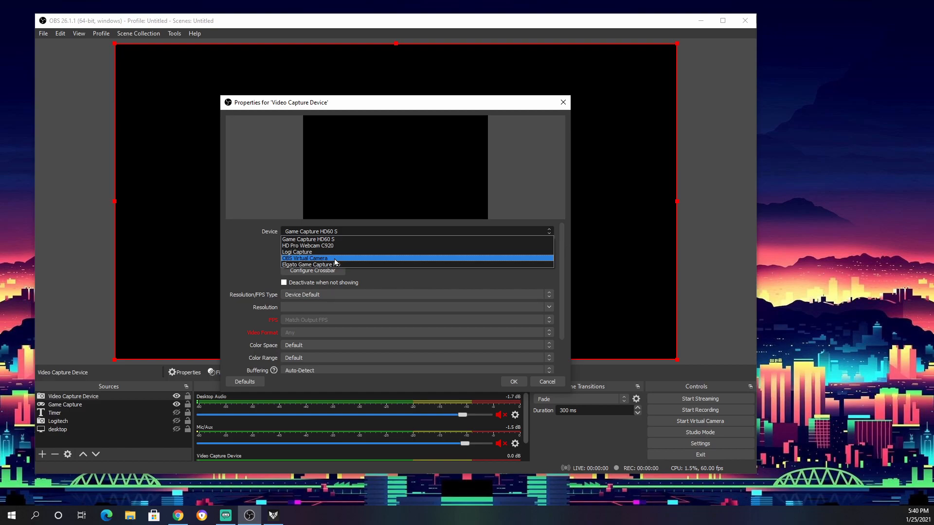
click(329, 246)
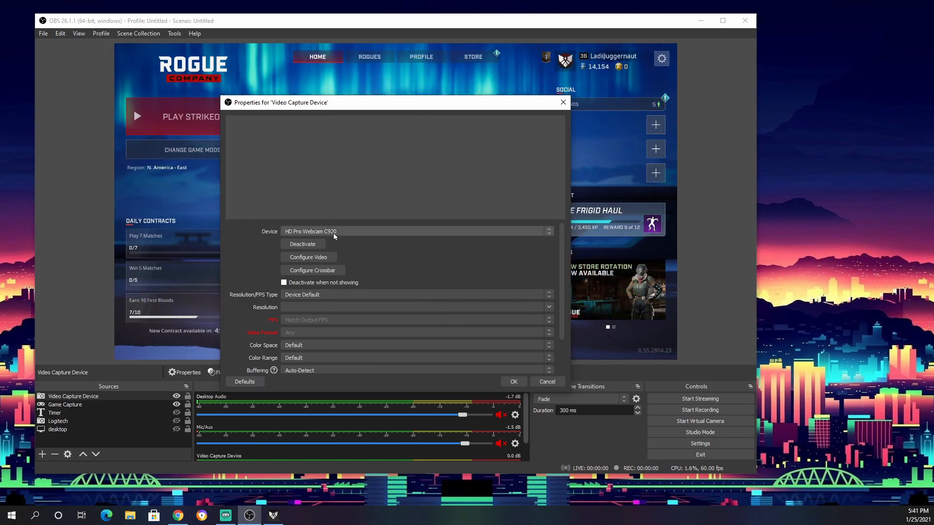
click(555, 384)
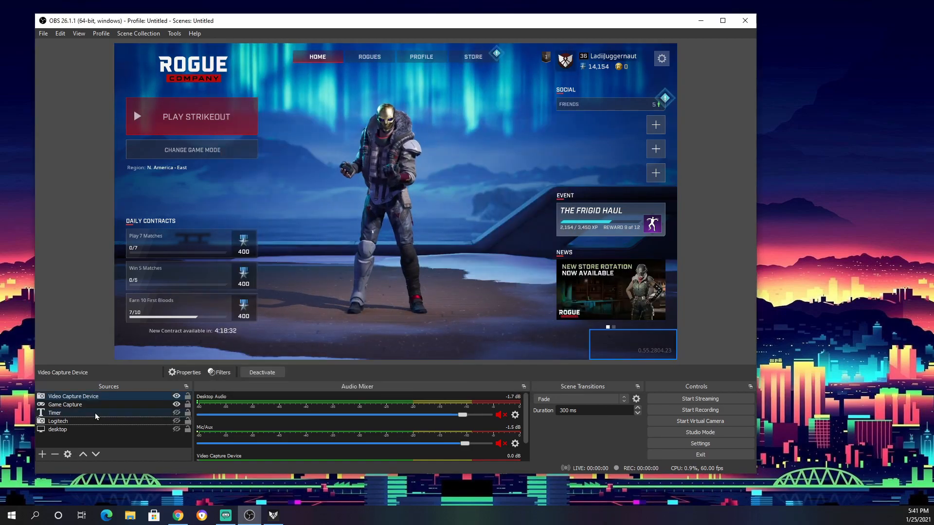
- Make the Logitech source visible and move it to the top of the source order
click(75, 421)
click(176, 422)
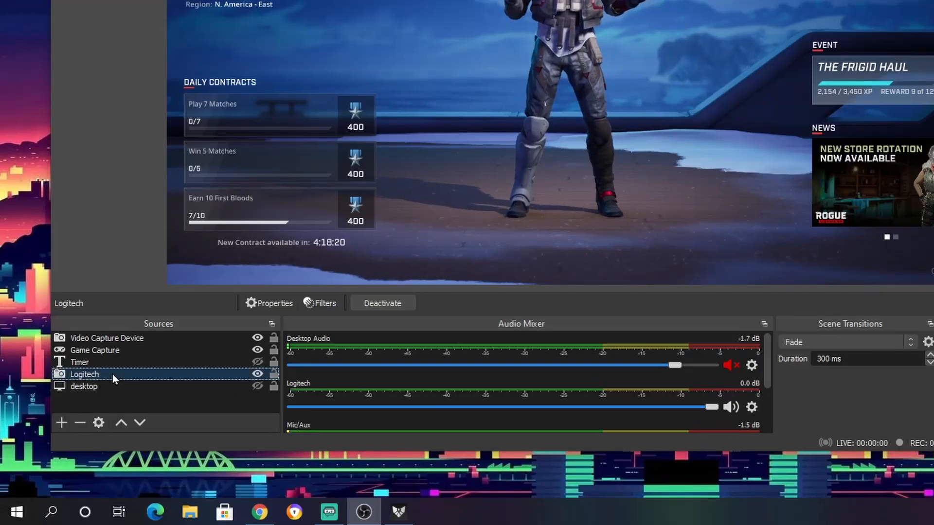
drag(77, 421, 79, 398)
drag(116, 342, 115, 335)
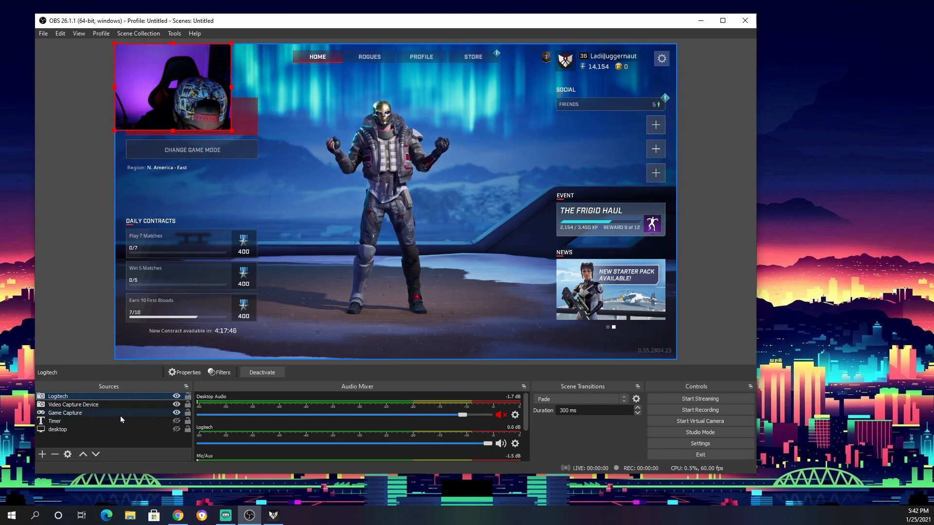
- Place the Timer source directly below Logitech and toggle its visibility
click(141, 422)
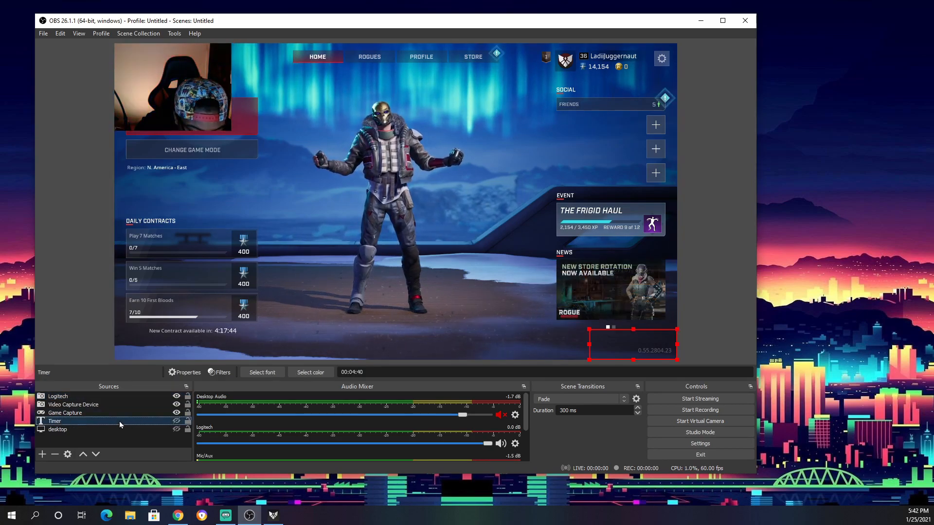
drag(124, 421, 121, 406)
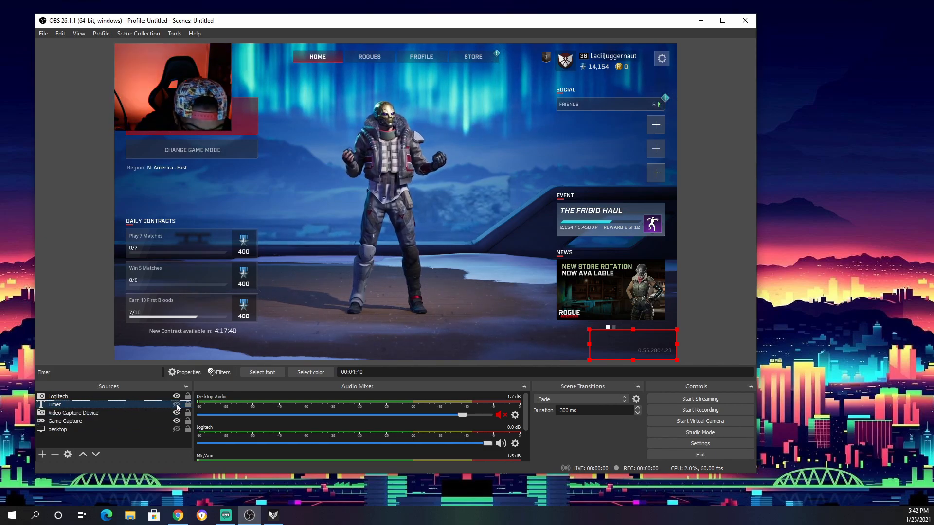
click(177, 406)
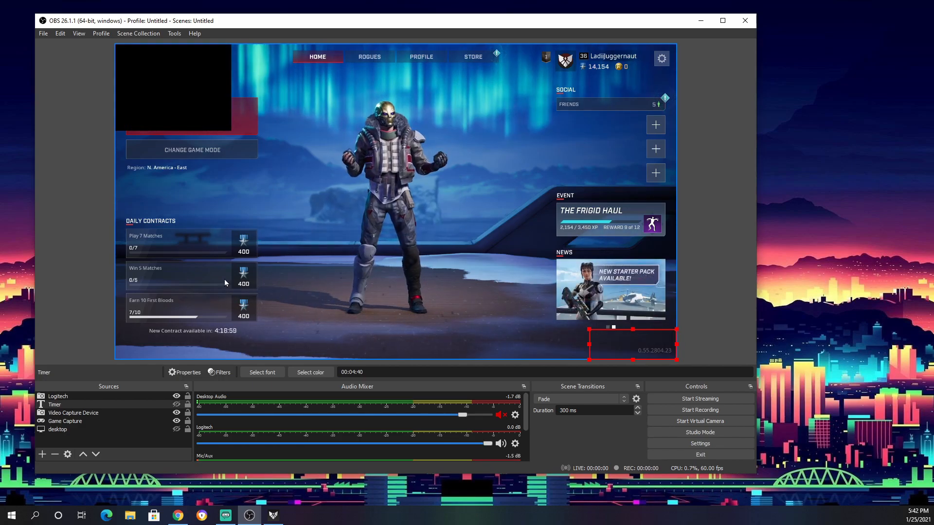
click(176, 404)
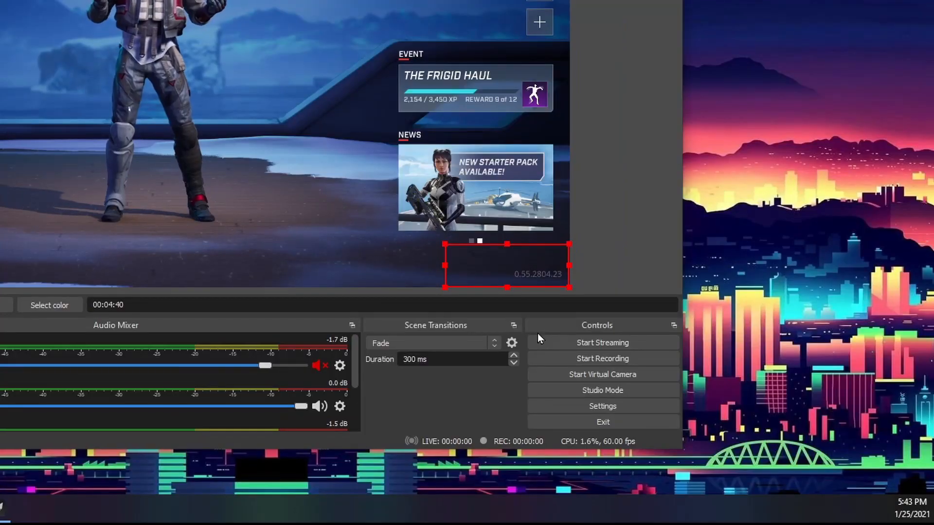
- Open the settings and examine the General options from output through studio mode and multiview
click(613, 406)
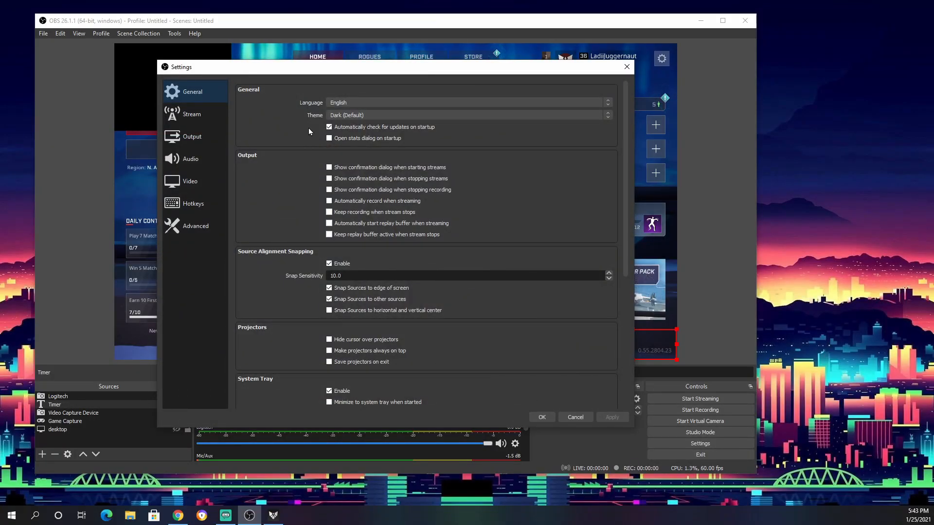
scroll(345, 180, down, 5)
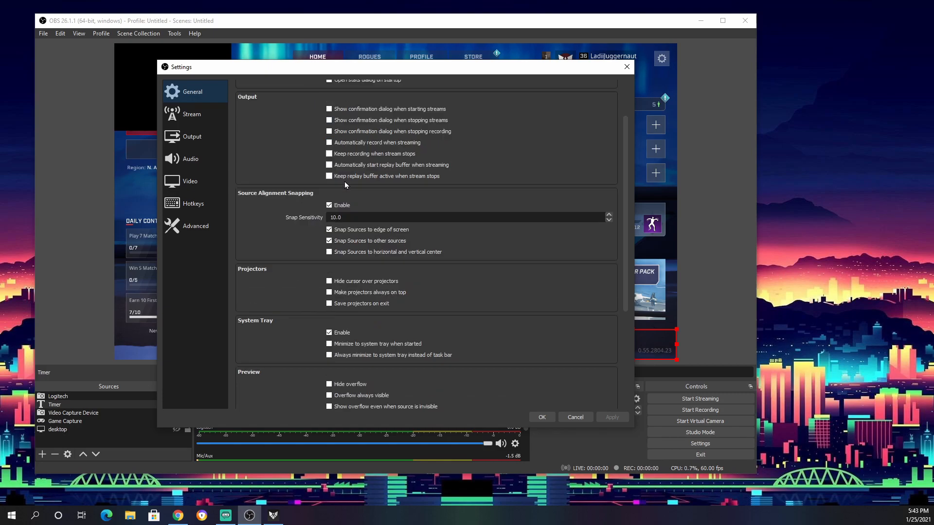
scroll(344, 186, down, 3)
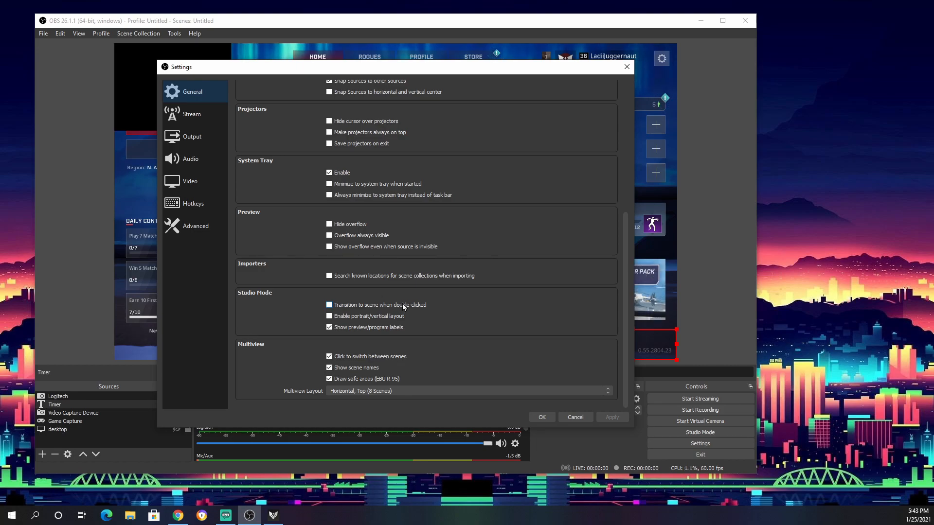
- In the stream settings, keep Twitch as the service and view its account login and stream key options without signing in
click(201, 117)
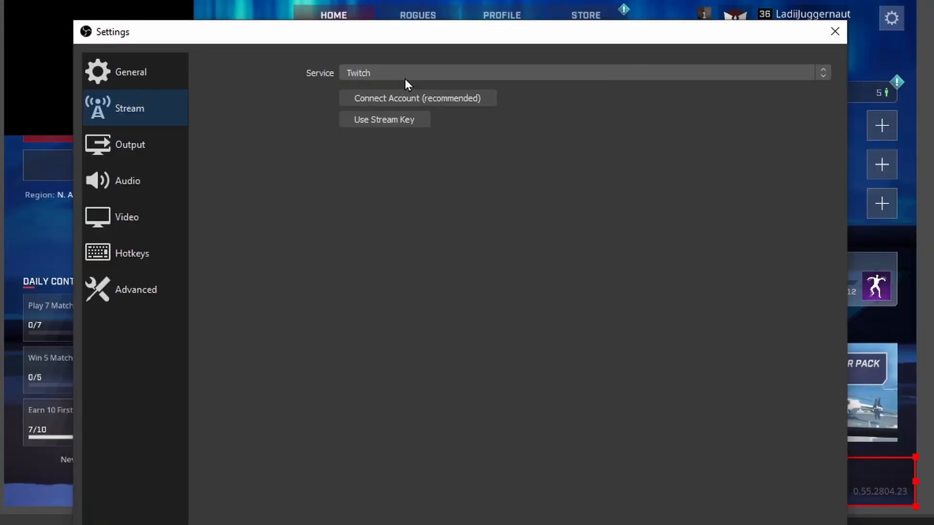
click(362, 95)
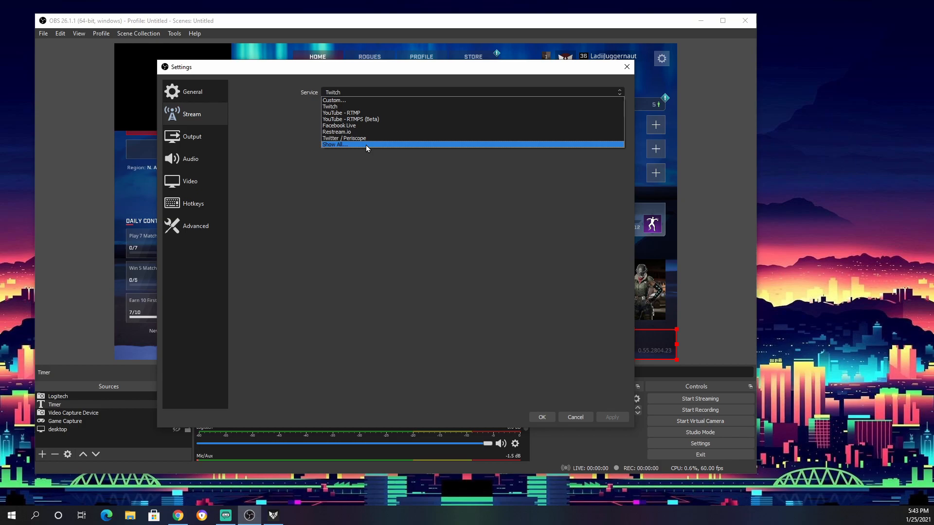
click(375, 107)
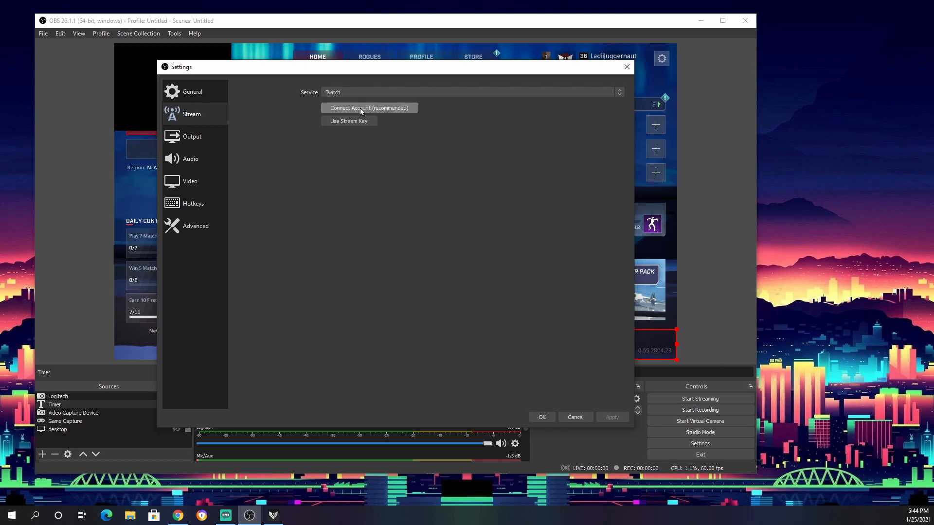
click(360, 109)
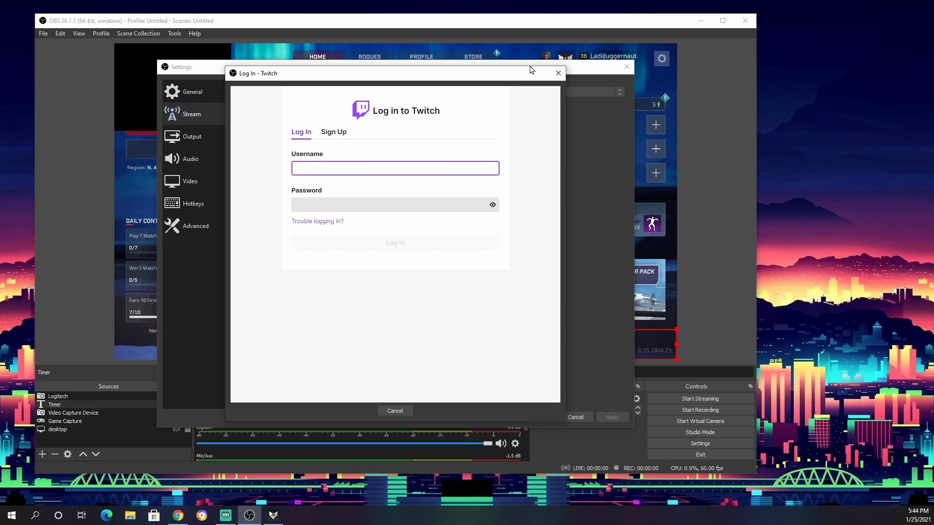
click(558, 73)
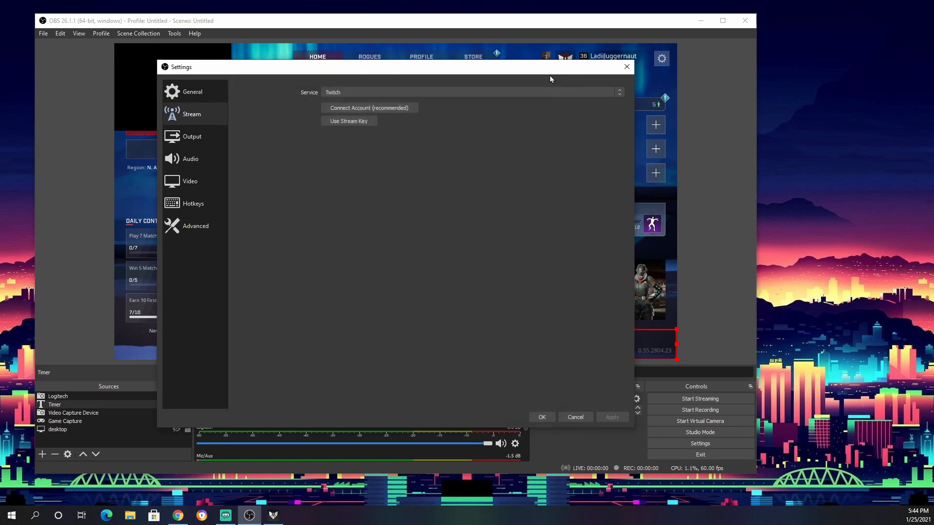
click(348, 123)
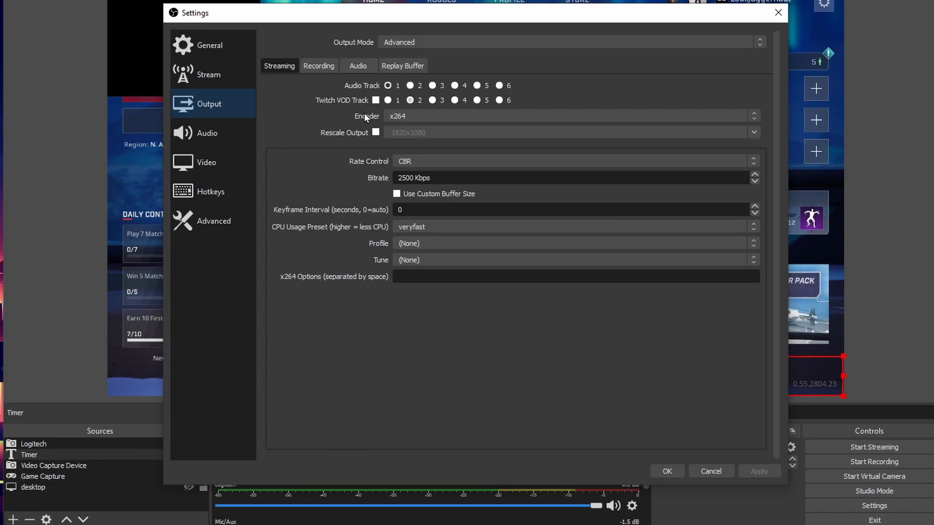
- Examine the encoder choices and CPU usage presets in the streaming output settings, keeping x264 and veryfast
click(635, 118)
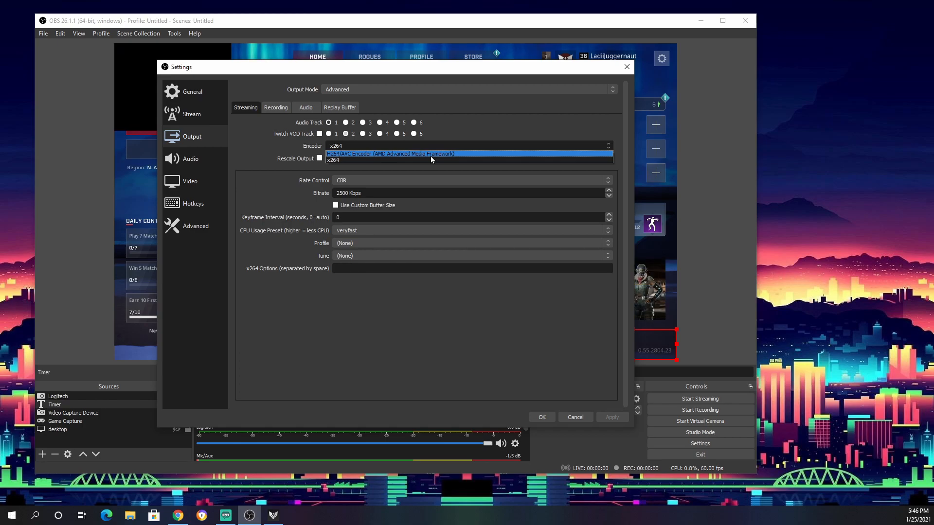
click(274, 182)
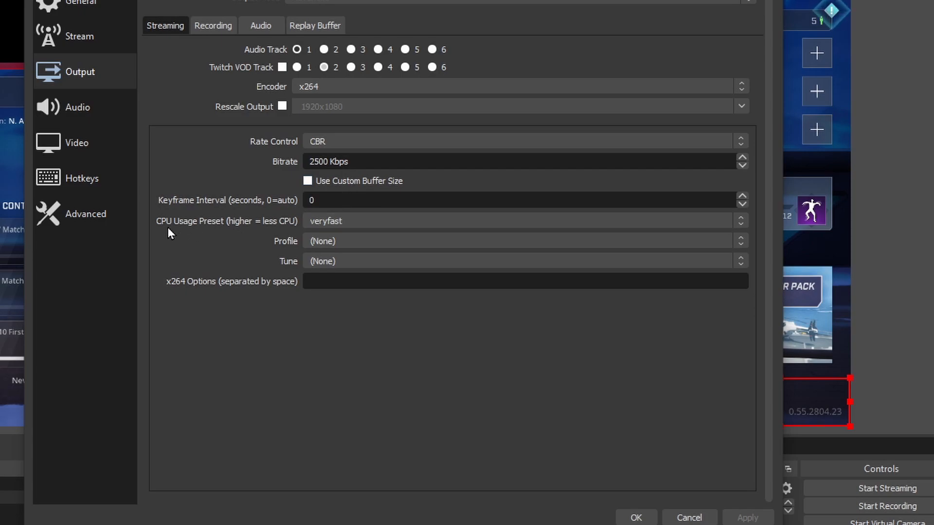
click(313, 225)
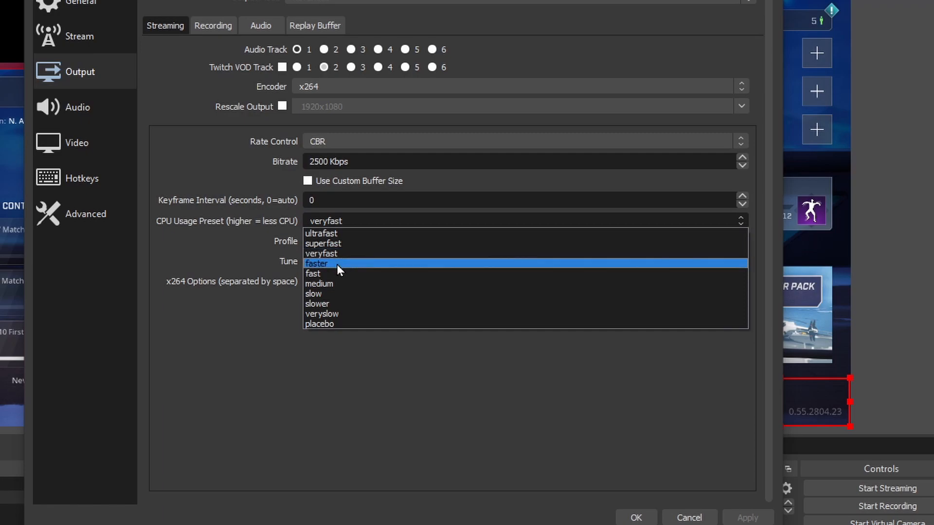
click(212, 360)
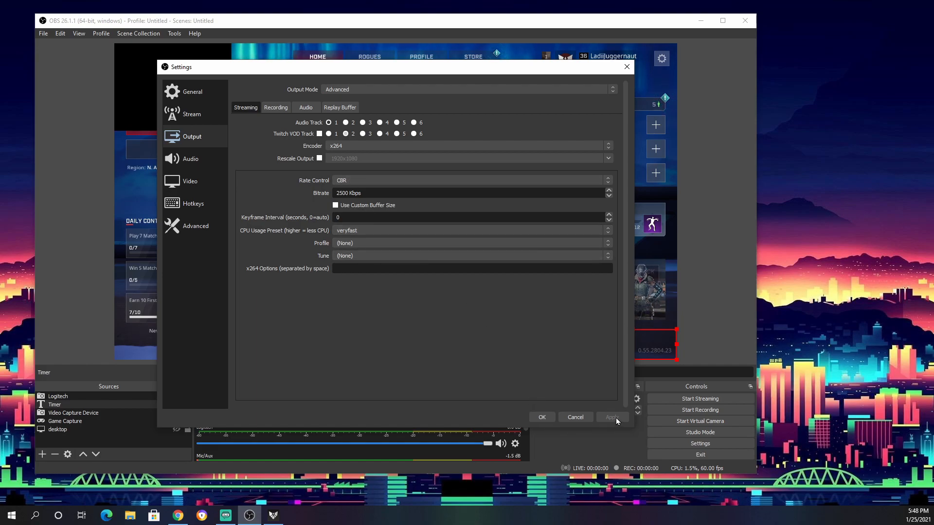
- Accept the settings and close OBS Studio to return to the desktop
click(537, 419)
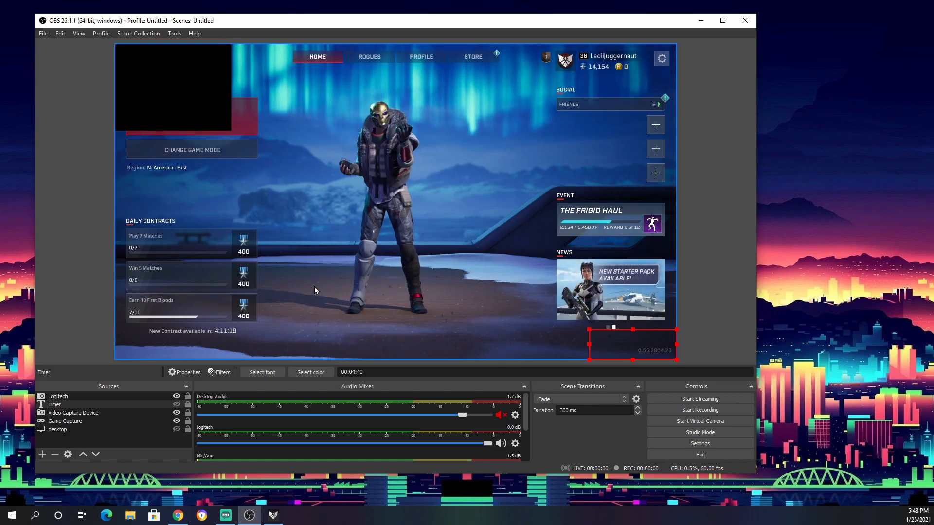
click(743, 23)
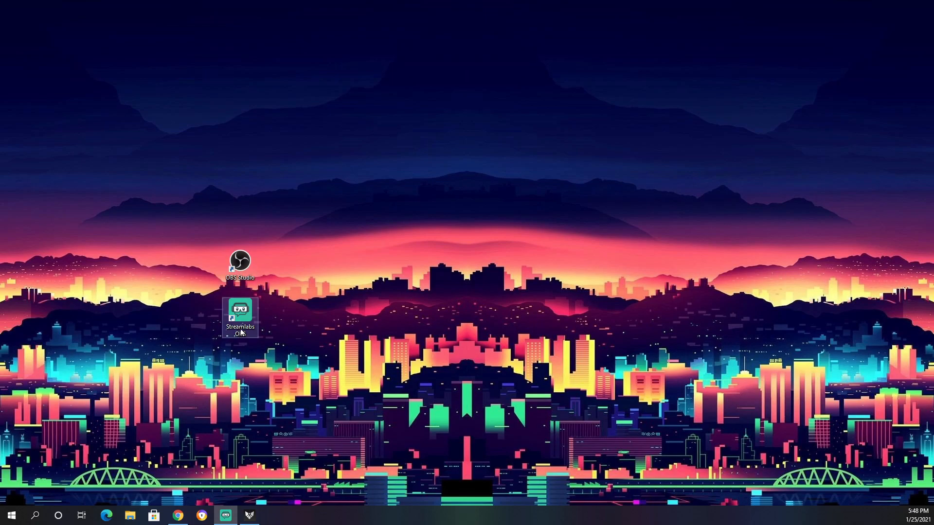
- View the run-as-administrator launch option for the OBS Studio and Streamlabs OBS desktop shortcuts without launching either program
right_click(235, 273)
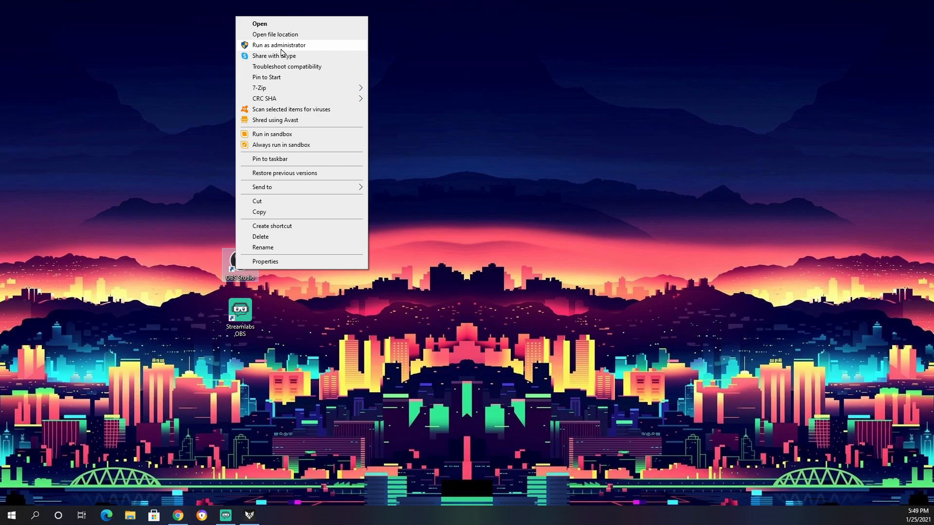
click(345, 351)
right_click(245, 324)
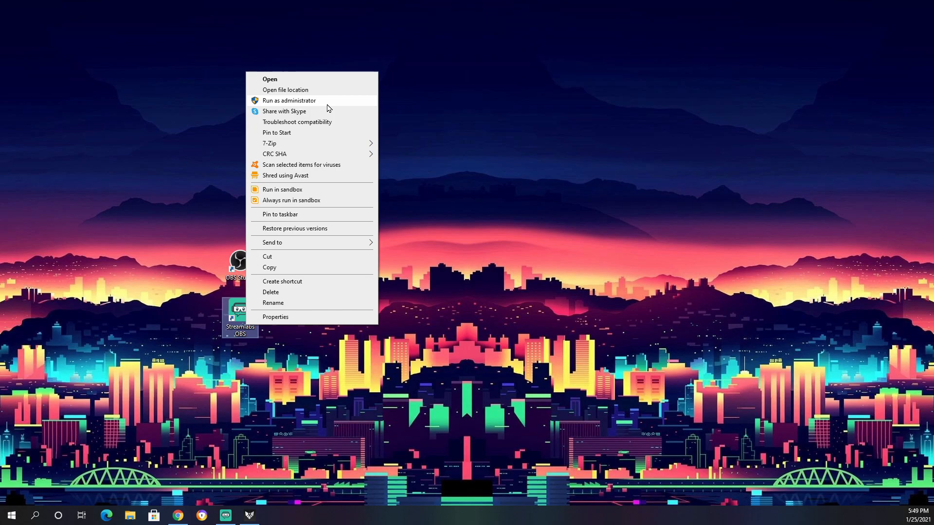
click(456, 154)
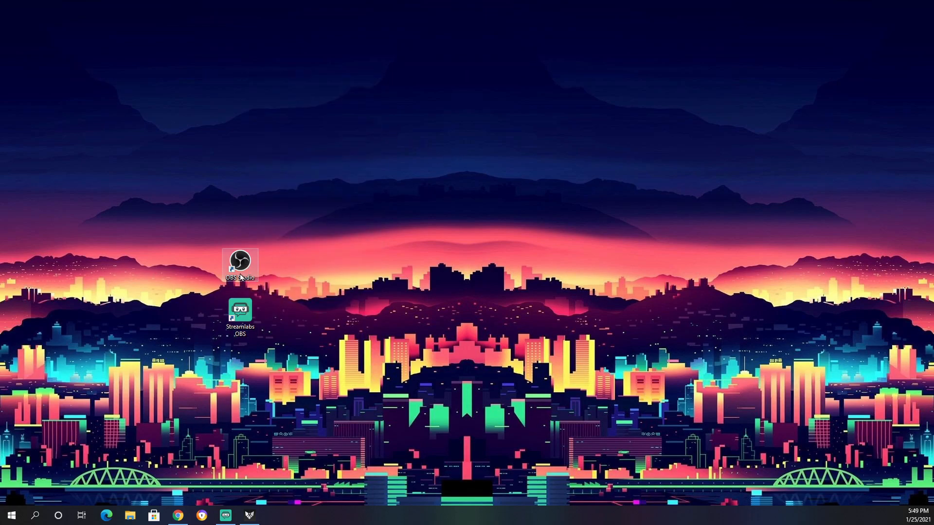